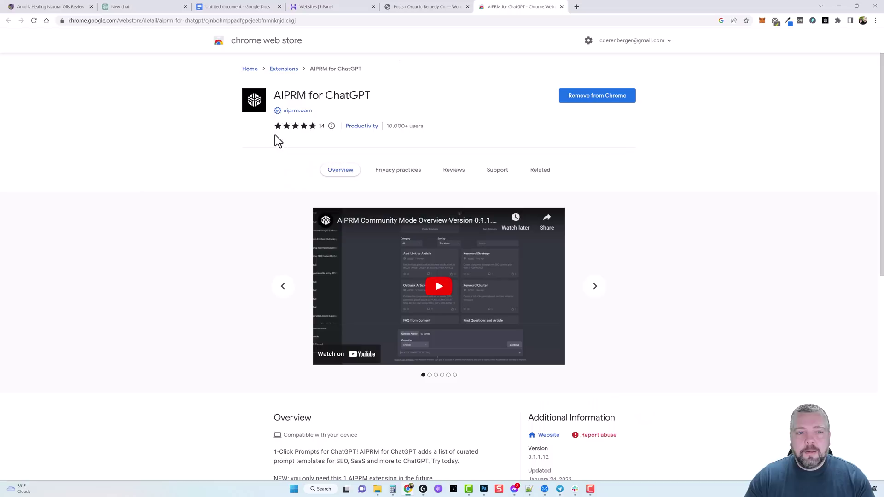
# Highlight the AIPRM for ChatGPT extension name on its Chrome Web Store listing.
pyautogui.moveTo(274, 95); pyautogui.dragTo(380, 101)
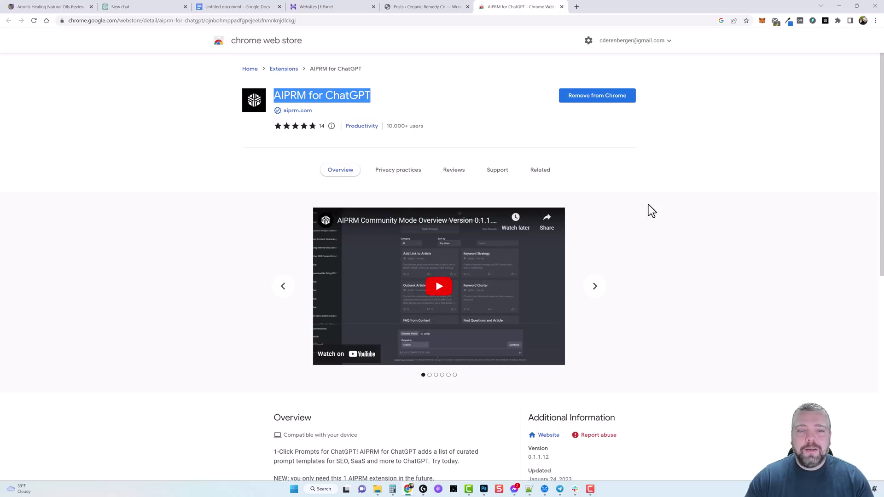
# Browse ChatGPT's AIPRM Public Prompts list to its 110 entries, then switch to the Amoils review.
pyautogui.click(668, 205)
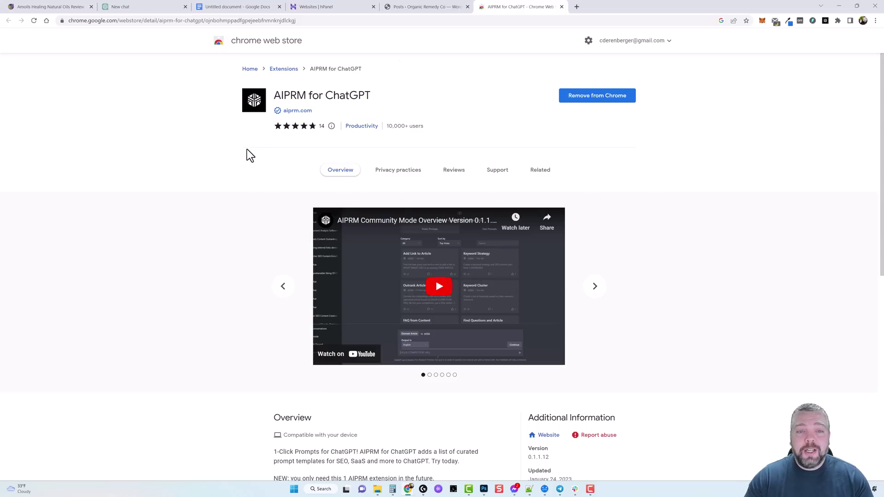
pyautogui.click(145, 7)
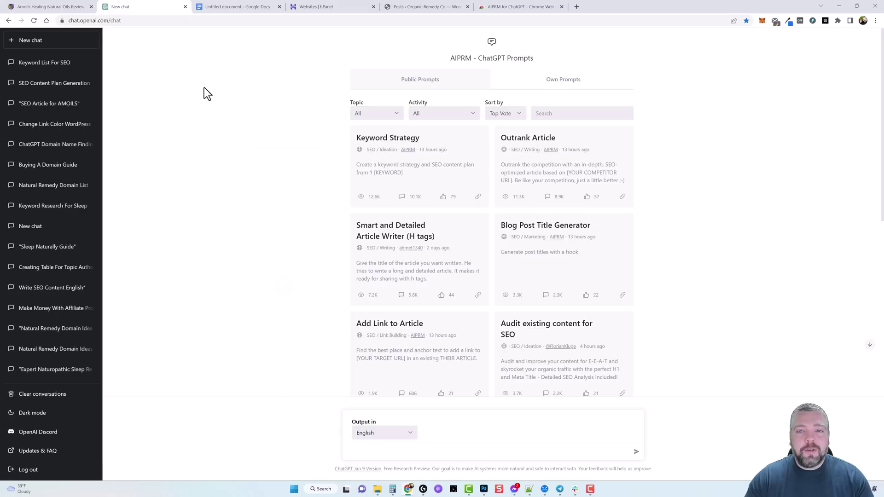
pyautogui.scroll(-1, 507, 321)
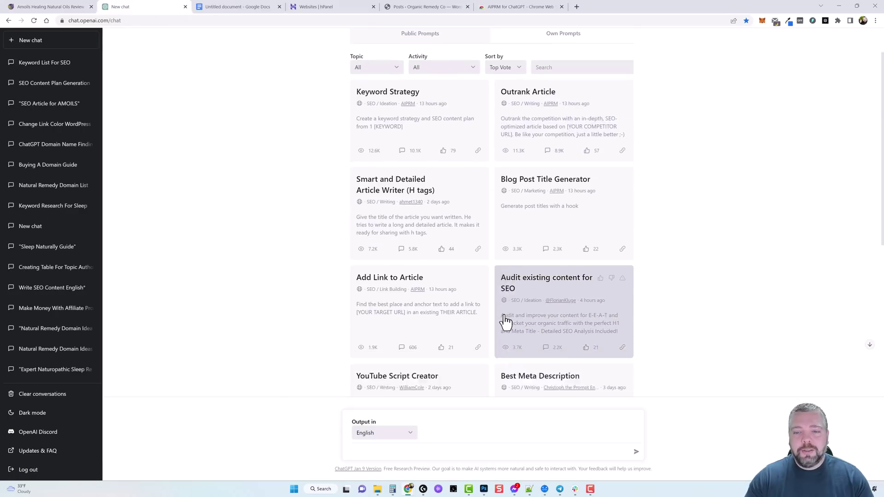
pyautogui.scroll(-6, 506, 321)
pyautogui.scroll(7, 551, 286)
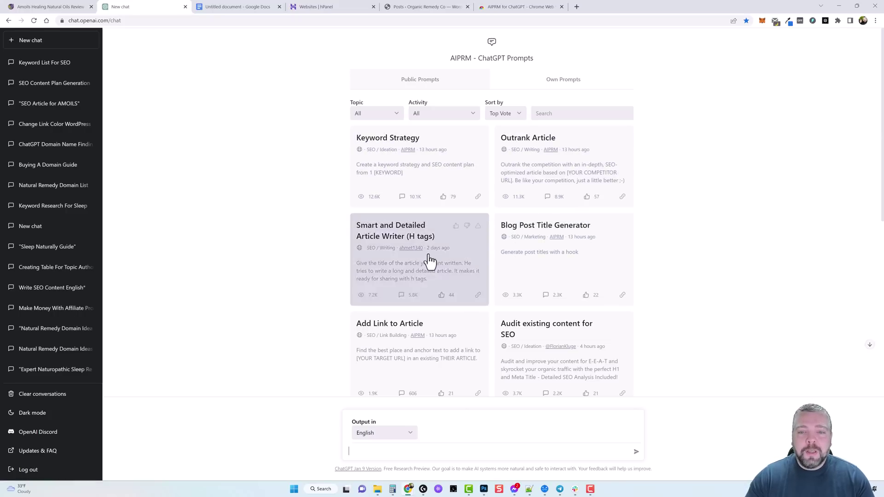
pyautogui.scroll(-7, 517, 296)
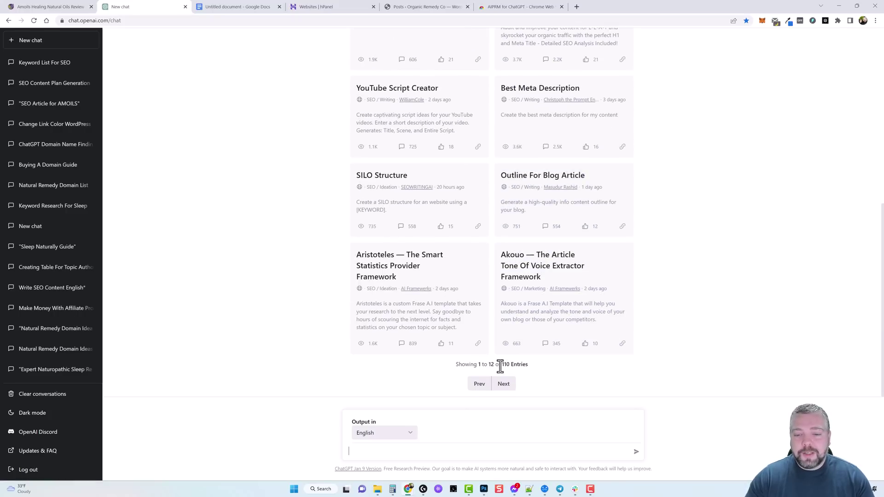
pyautogui.moveTo(500, 365); pyautogui.dragTo(529, 364)
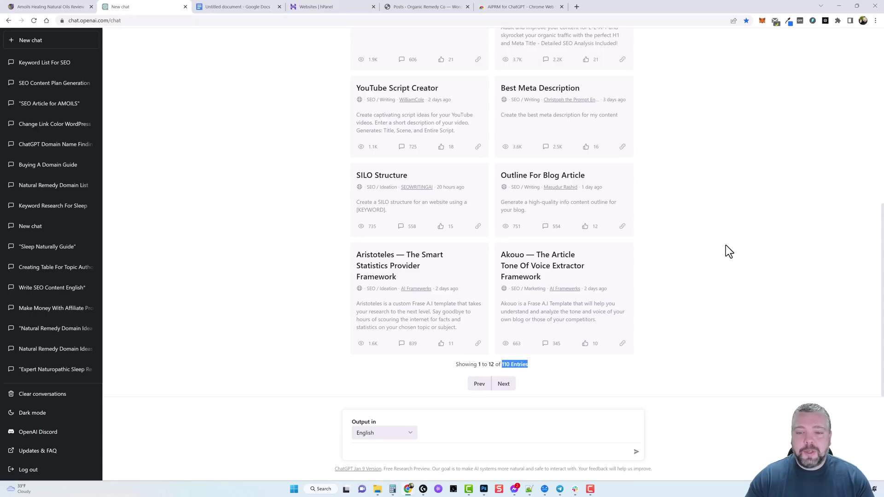
pyautogui.scroll(7, 687, 319)
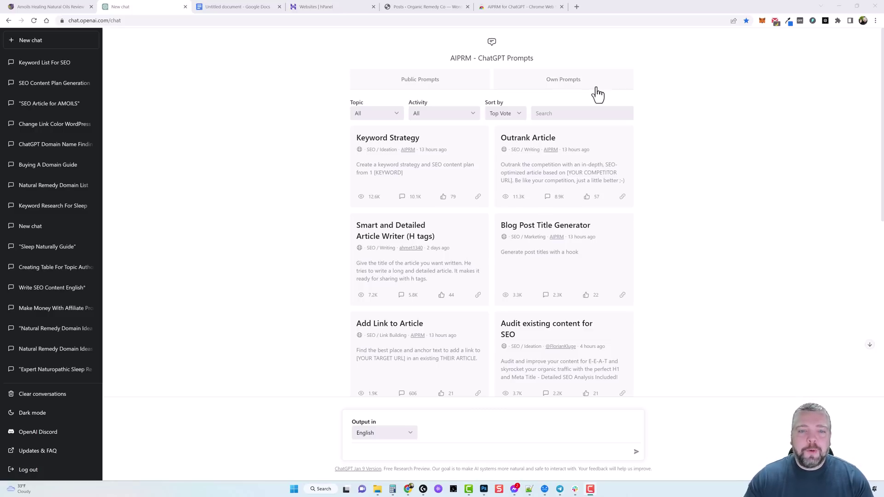
pyautogui.click(61, 7)
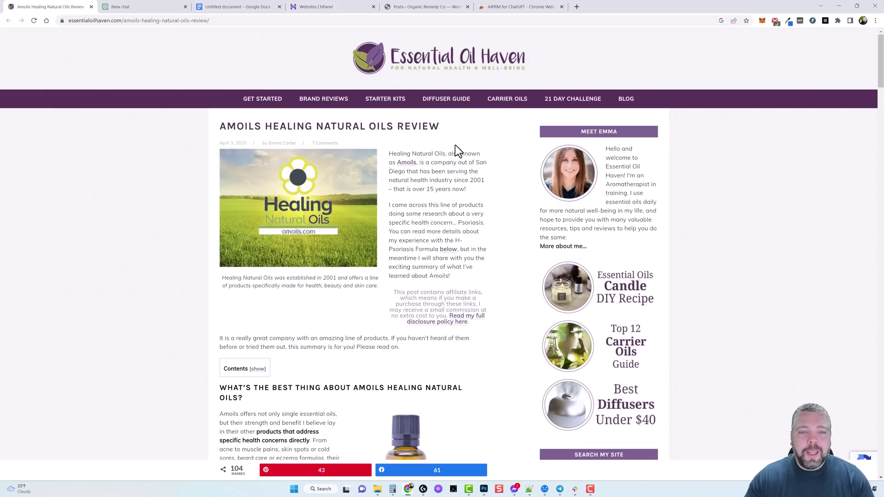
# Copy the article URL essentialoilhaven.com/amoils-healing-natural-oils-review/ from the address bar.
pyautogui.scroll(-3, 448, 213)
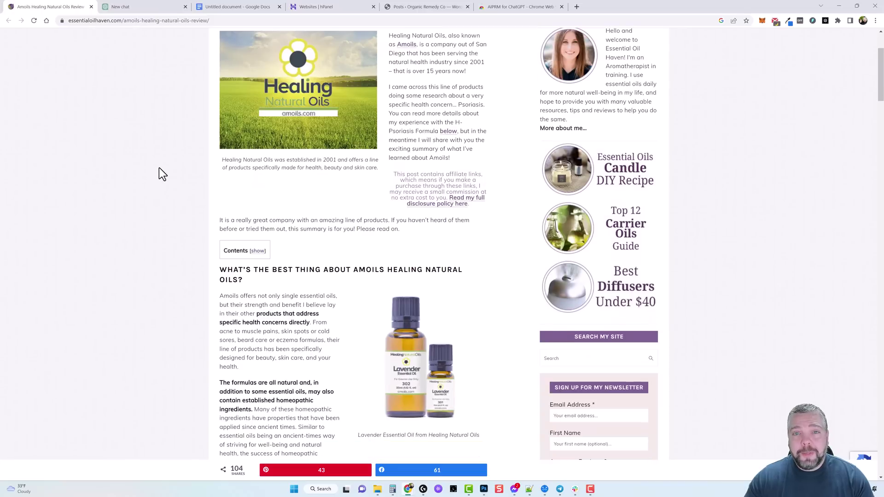
pyautogui.scroll(-9, 175, 243)
pyautogui.scroll(11, 175, 244)
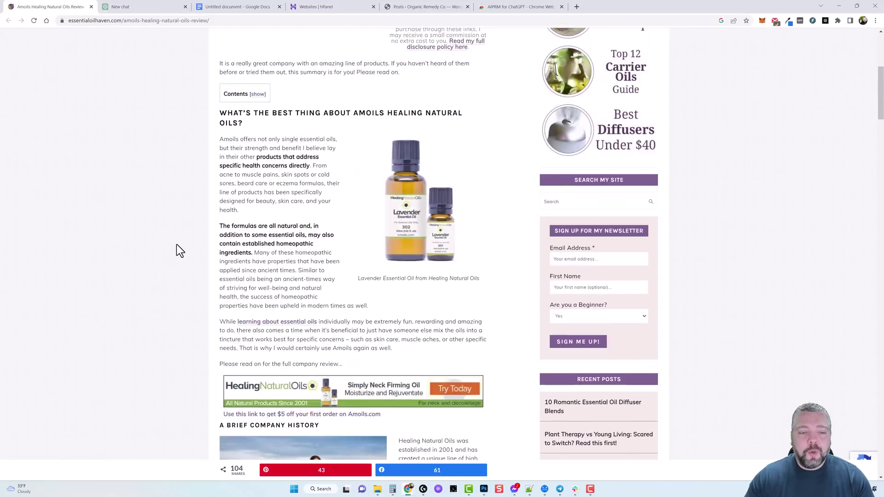
pyautogui.click(189, 17)
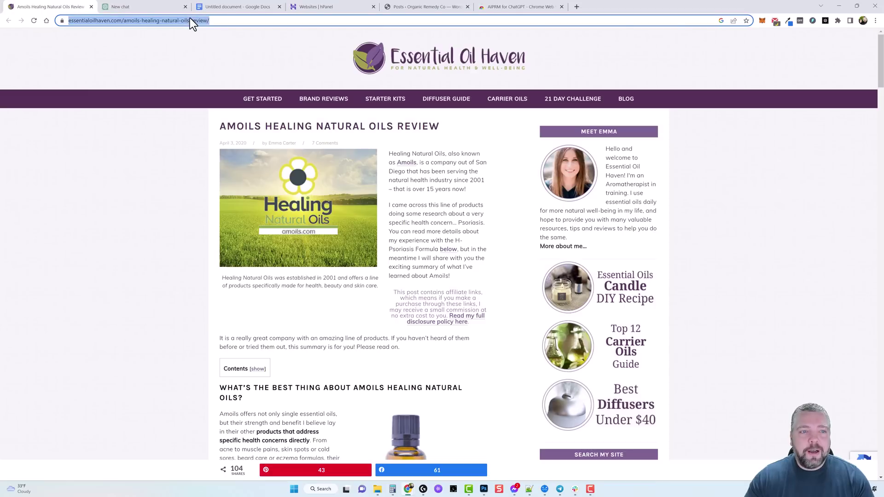
pyautogui.rightClick(189, 17)
pyautogui.click(212, 71)
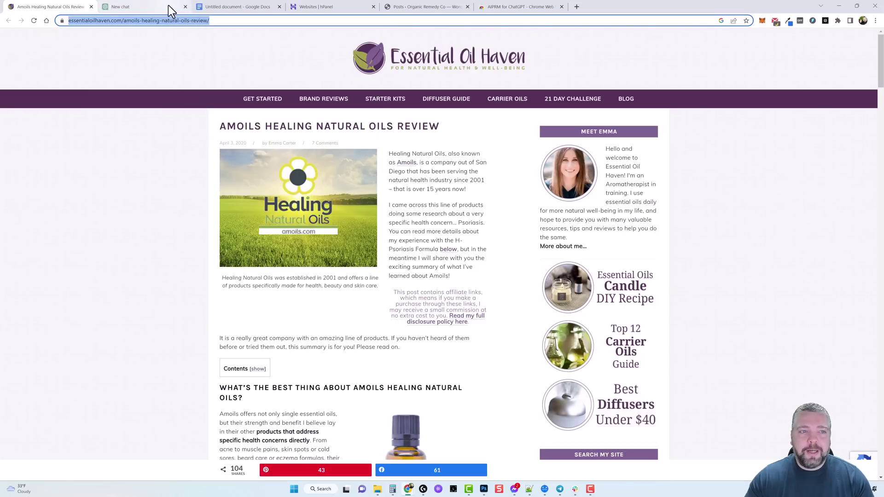
# Run the Outrank Article template with the pasted Amoils review URL.
pyautogui.click(151, 6)
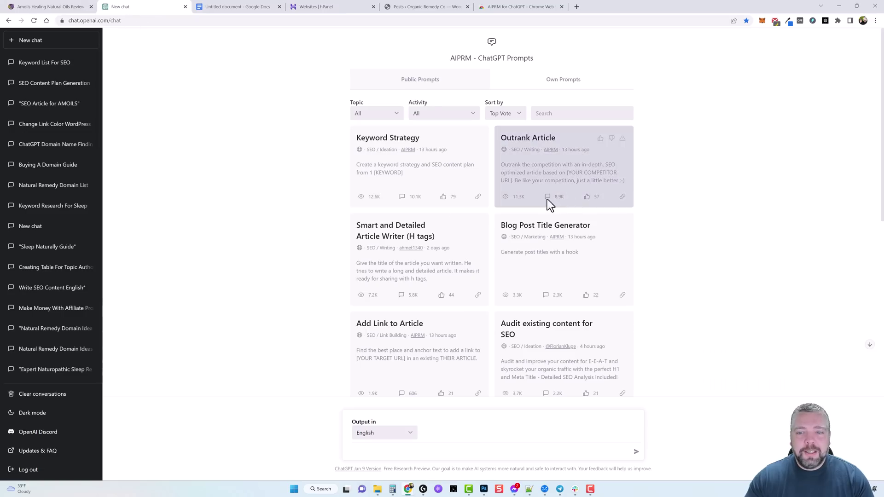
pyautogui.click(547, 174)
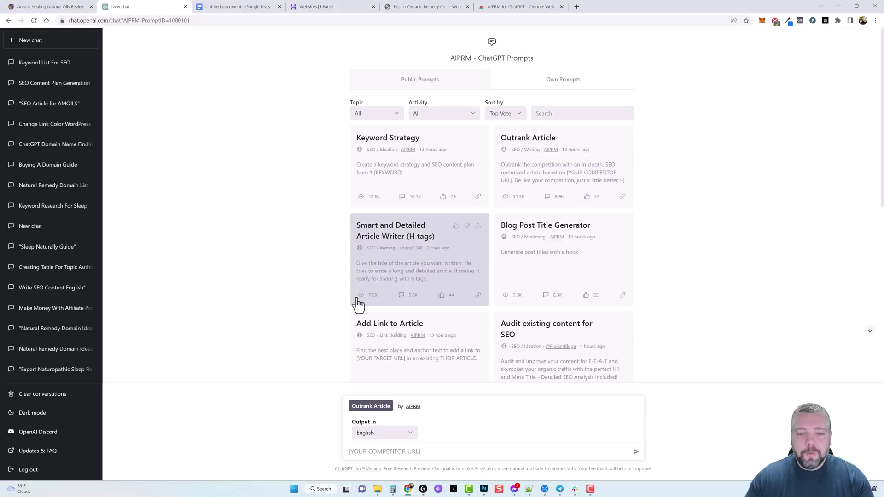
pyautogui.rightClick(431, 451)
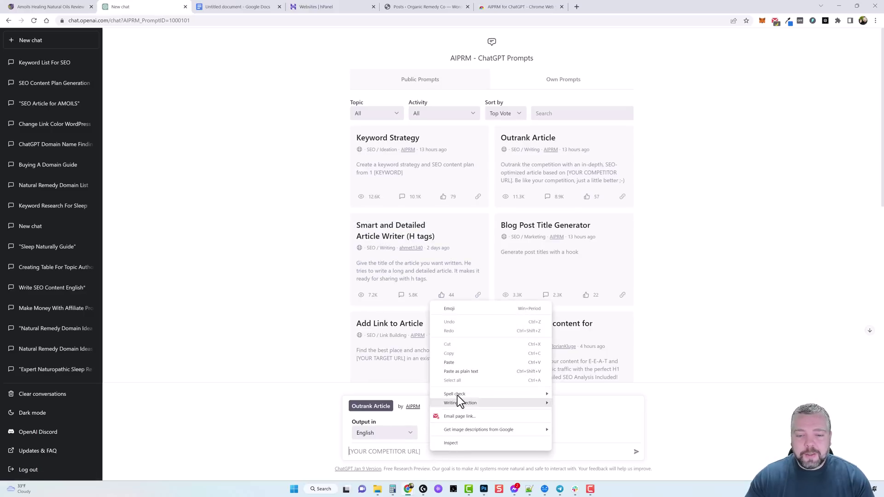
pyautogui.click(454, 360)
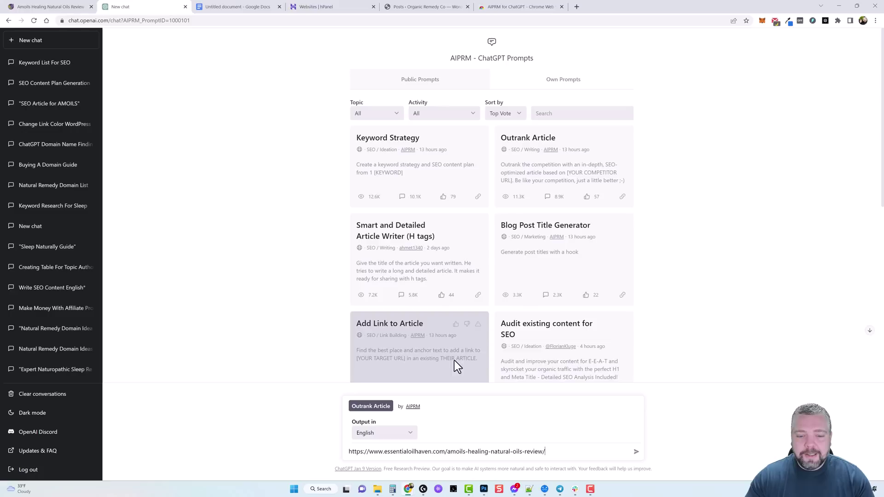
pyautogui.click(636, 452)
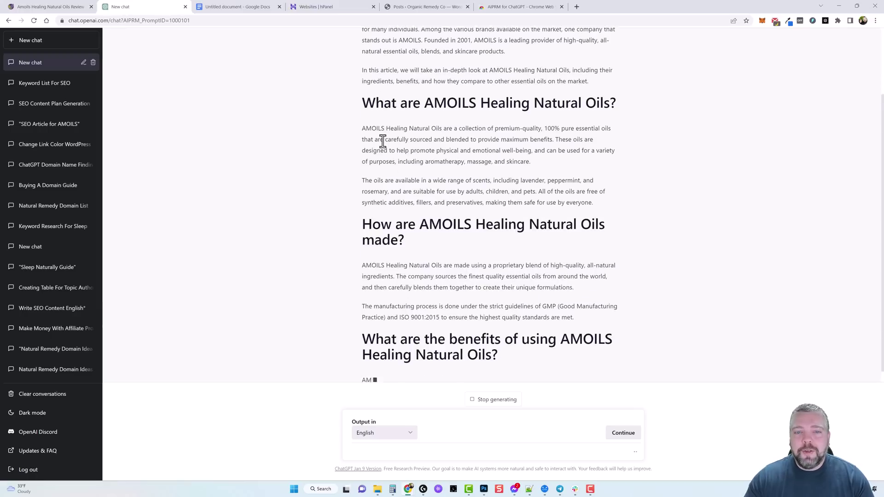
# Look over the generated AMOILS article's section headings as it writes.
pyautogui.moveTo(361, 90); pyautogui.dragTo(509, 89)
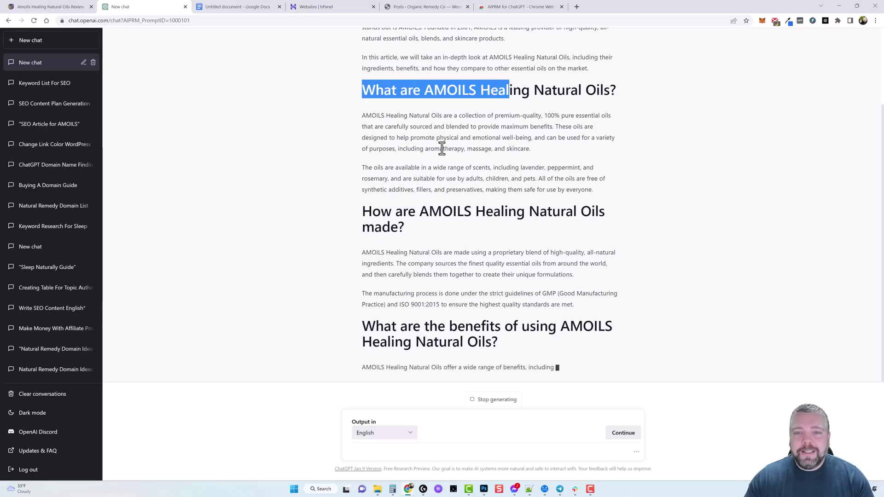
pyautogui.moveTo(363, 210); pyautogui.dragTo(516, 203)
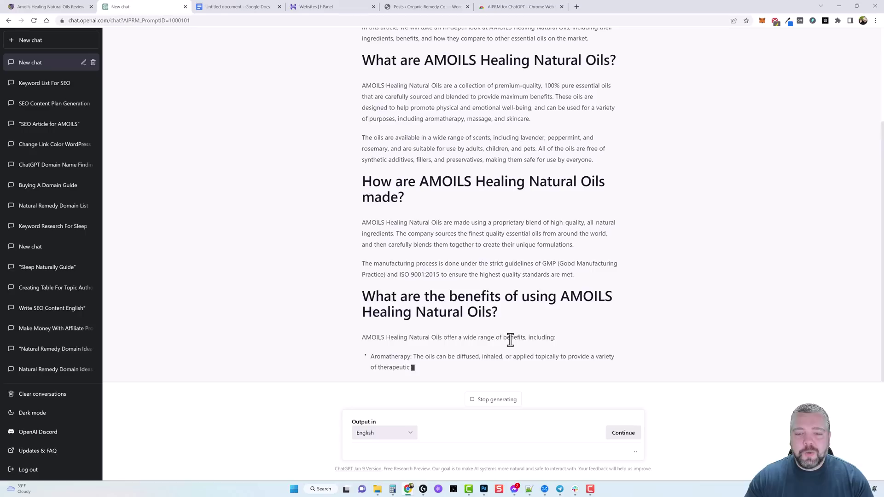
pyautogui.scroll(3, 603, 265)
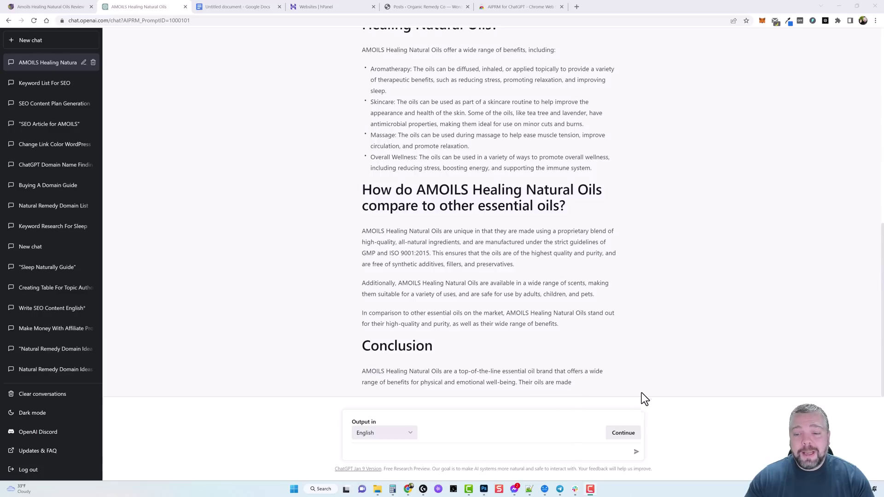
# Have ChatGPT continue writing the AMOILS article and scroll back to its Introduction.
pyautogui.click(623, 433)
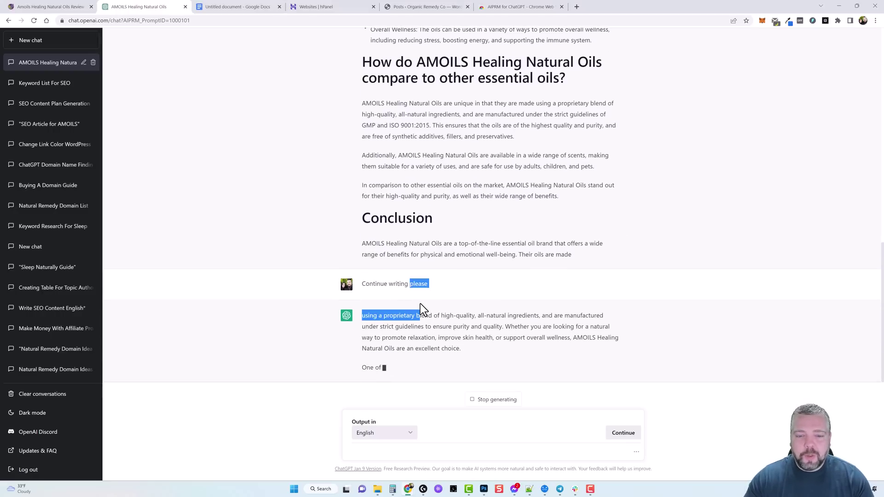
pyautogui.moveTo(420, 303); pyautogui.dragTo(428, 287)
pyautogui.click(460, 284)
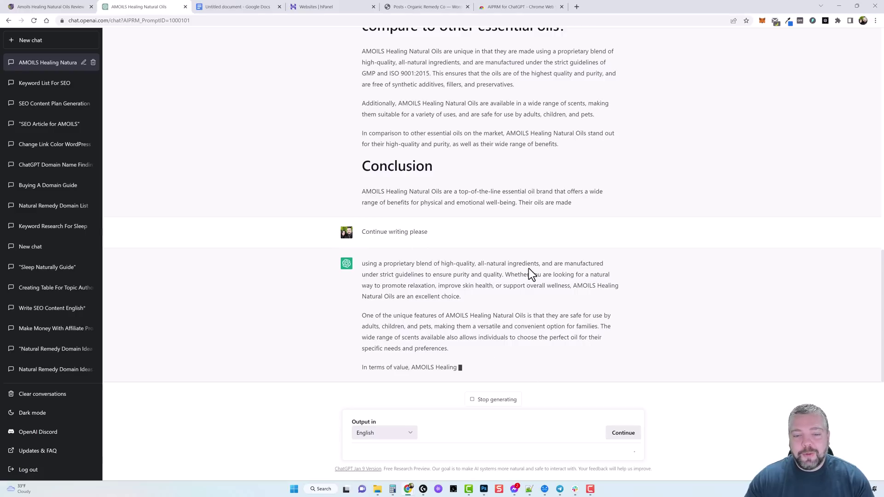
pyautogui.scroll(10, 548, 312)
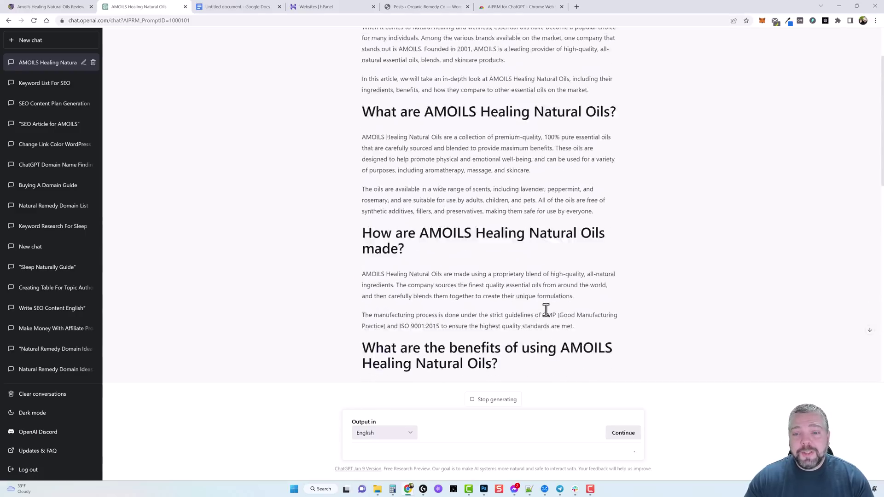
pyautogui.scroll(2, 546, 311)
pyautogui.scroll(-15, 470, 229)
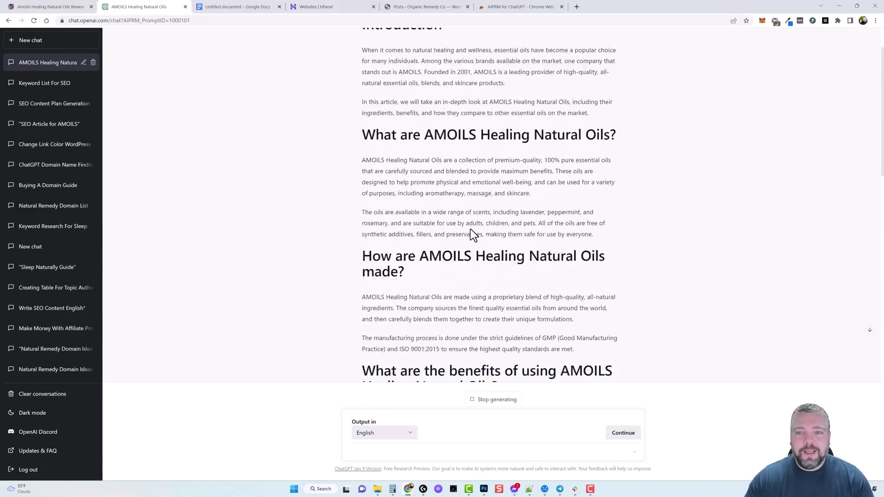
pyautogui.scroll(-1, 495, 240)
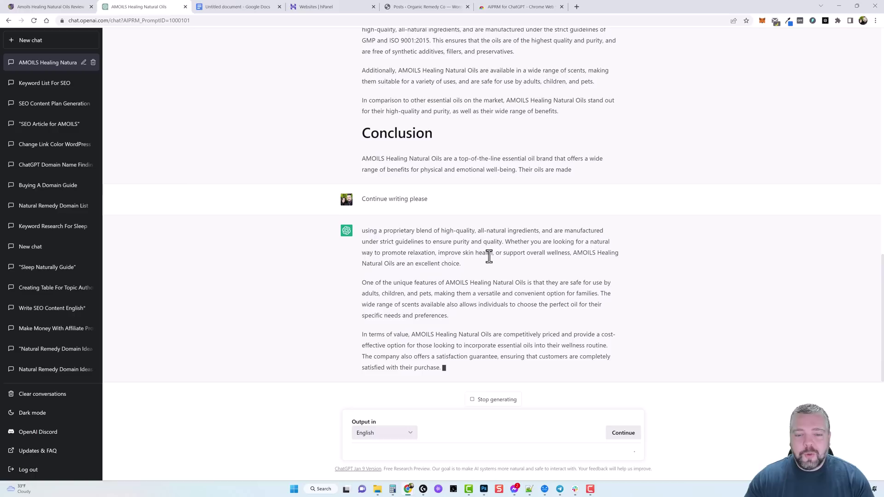
pyautogui.scroll(12, 489, 257)
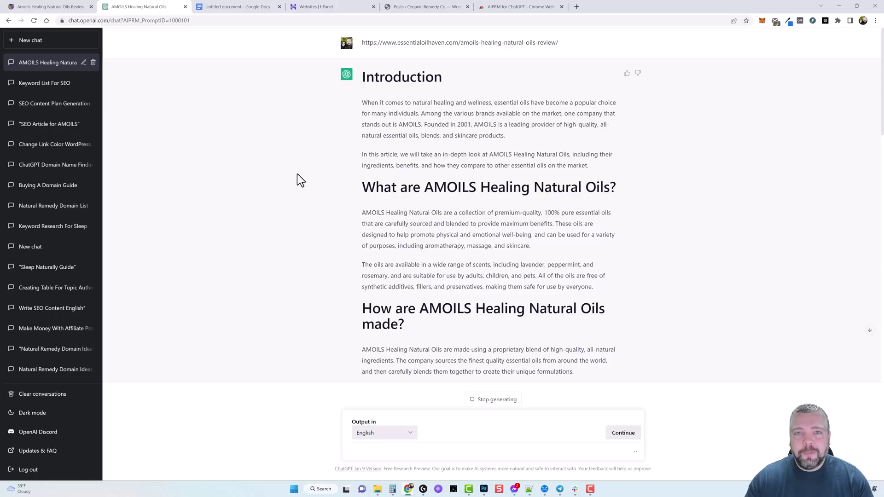
# Scroll the finished AMOILS article down to the Diagram code block, selecting passages, then return to the top.
pyautogui.scroll(-20, 353, 246)
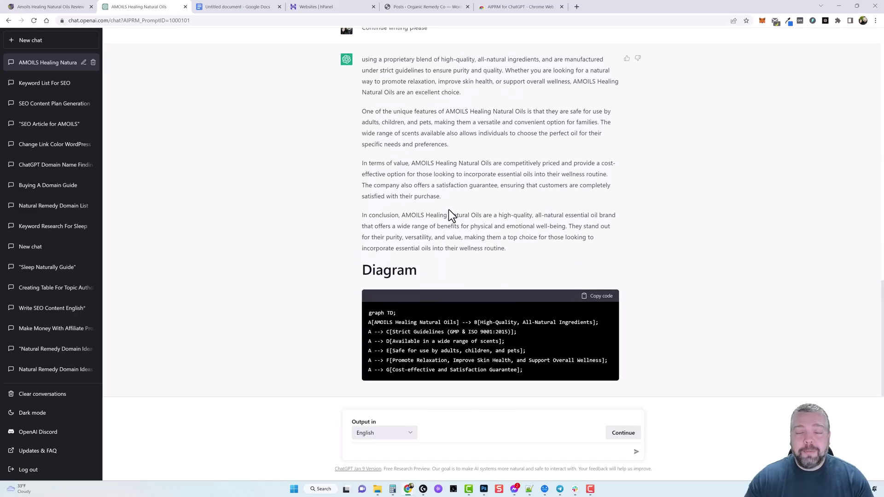
pyautogui.scroll(2, 452, 195)
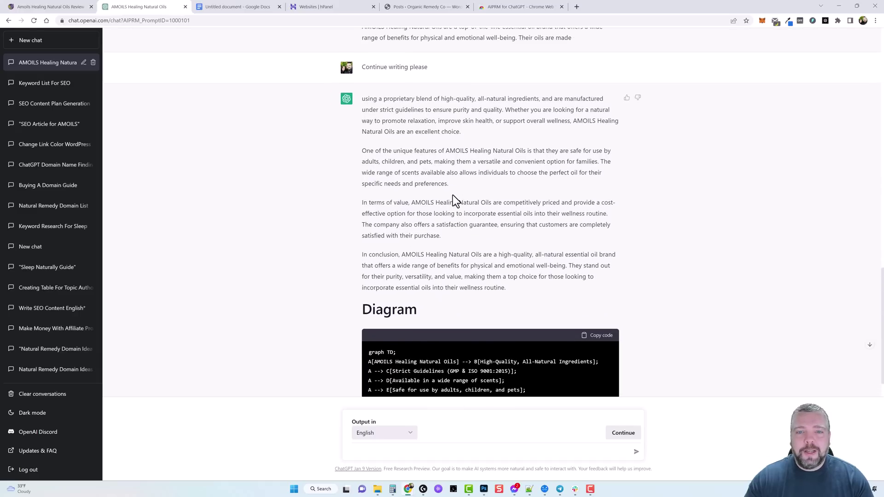
pyautogui.scroll(1, 452, 195)
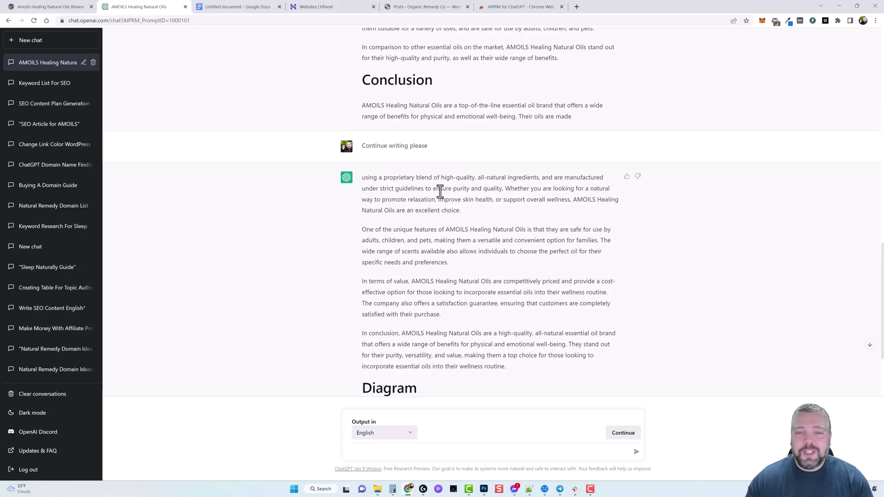
pyautogui.scroll(-3, 464, 237)
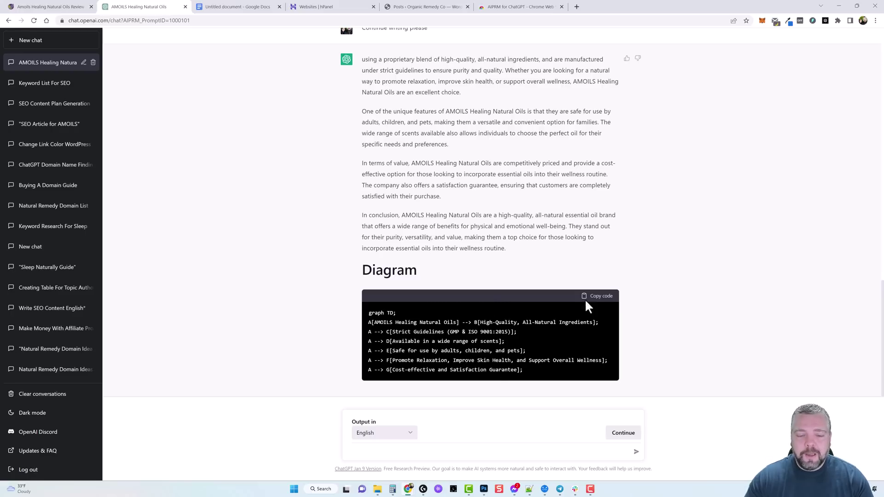
pyautogui.scroll(15, 468, 251)
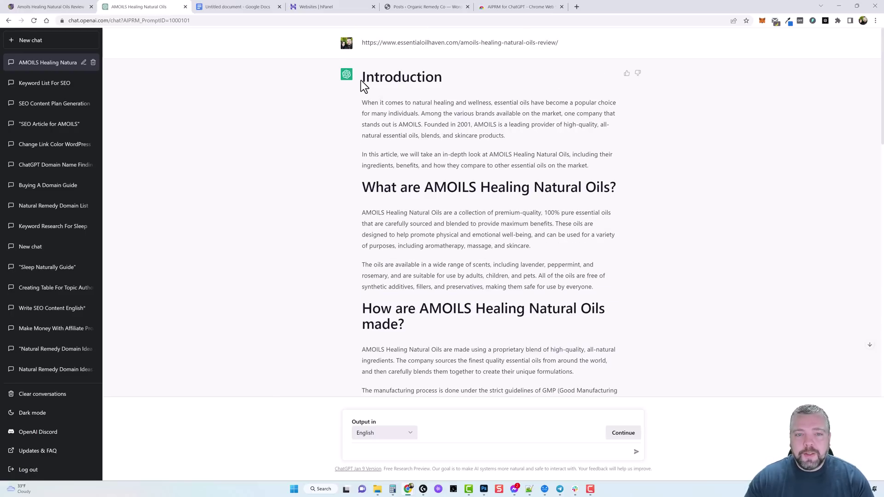
pyautogui.moveTo(364, 78); pyautogui.dragTo(510, 245)
pyautogui.scroll(8, 539, 281)
pyautogui.click(535, 283)
pyautogui.scroll(-4, 535, 283)
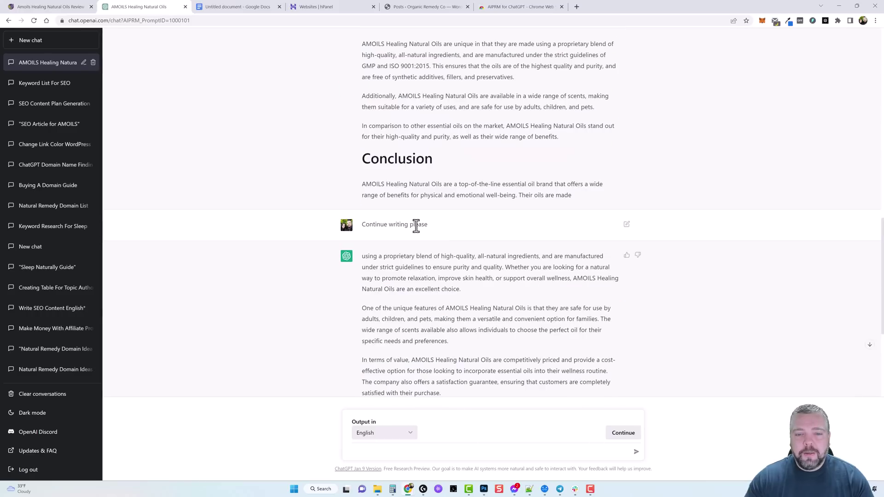
pyautogui.moveTo(362, 224); pyautogui.dragTo(441, 232)
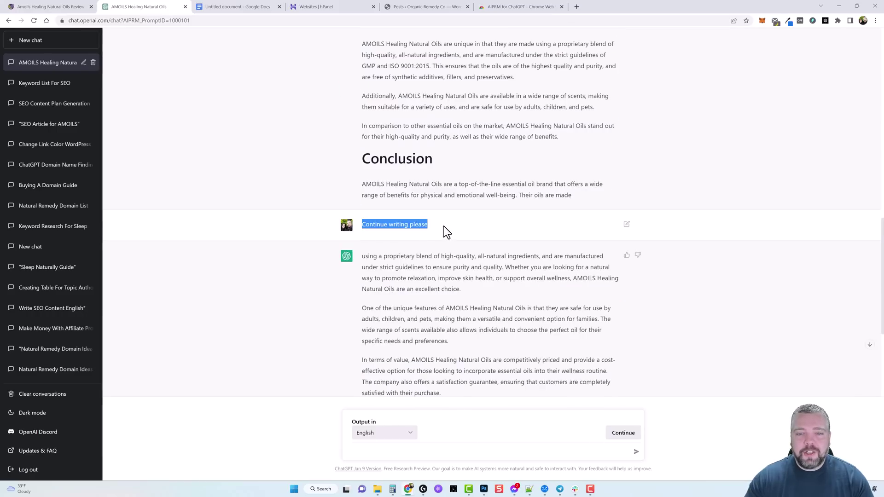
pyautogui.scroll(20, 535, 329)
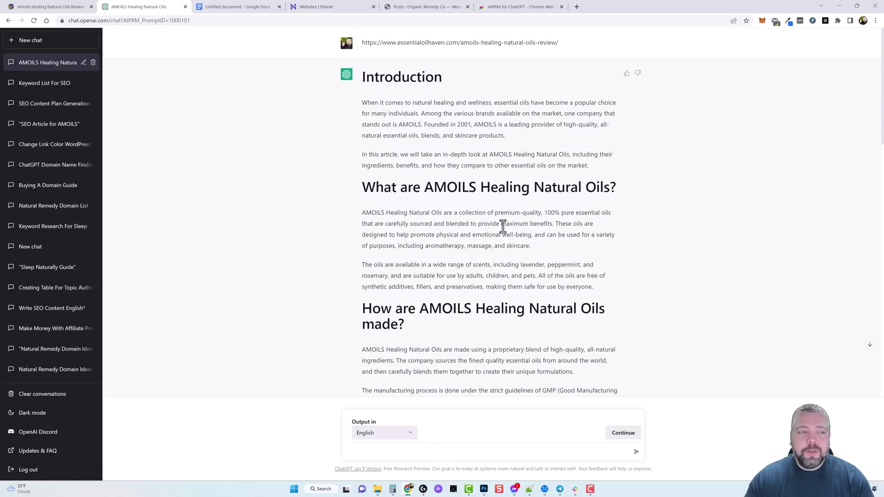
# Start a new chat and pick the Blog Post Title Generator template.
pyautogui.click(39, 43)
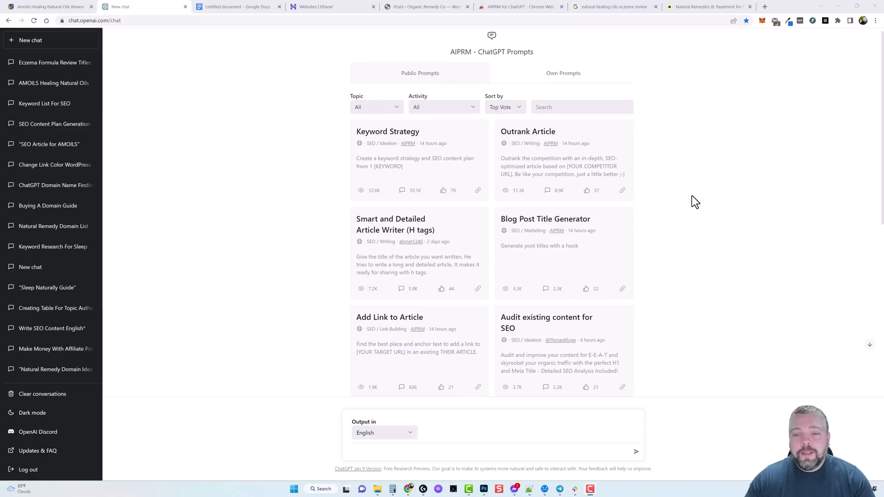
pyautogui.scroll(-2, 692, 195)
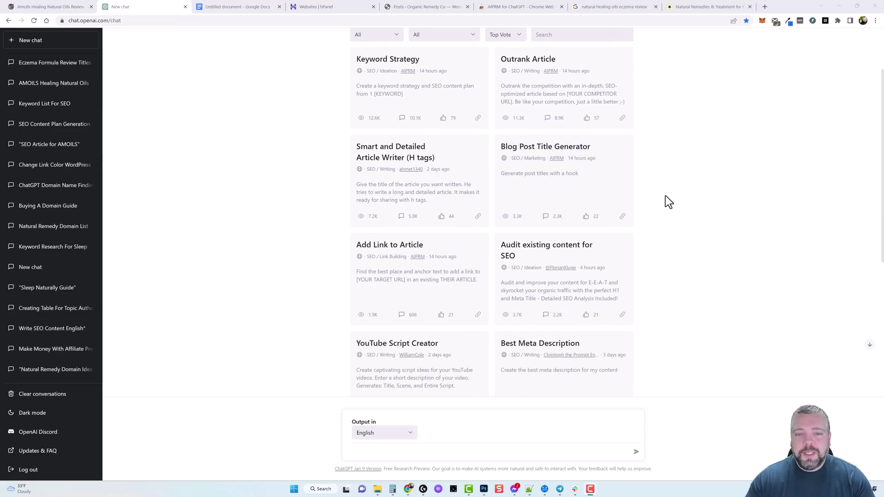
pyautogui.click(535, 178)
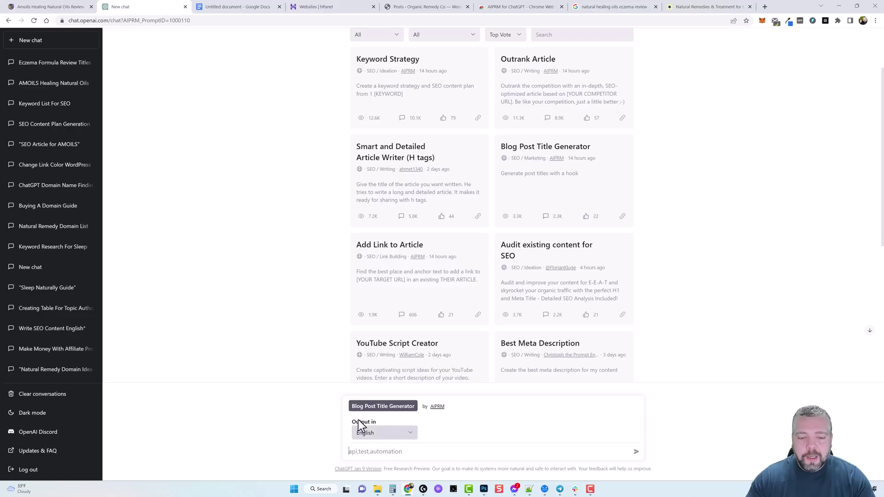
# Enter the topic 'H-Eczema Formula review' and send it.
pyautogui.rightClick(388, 456)
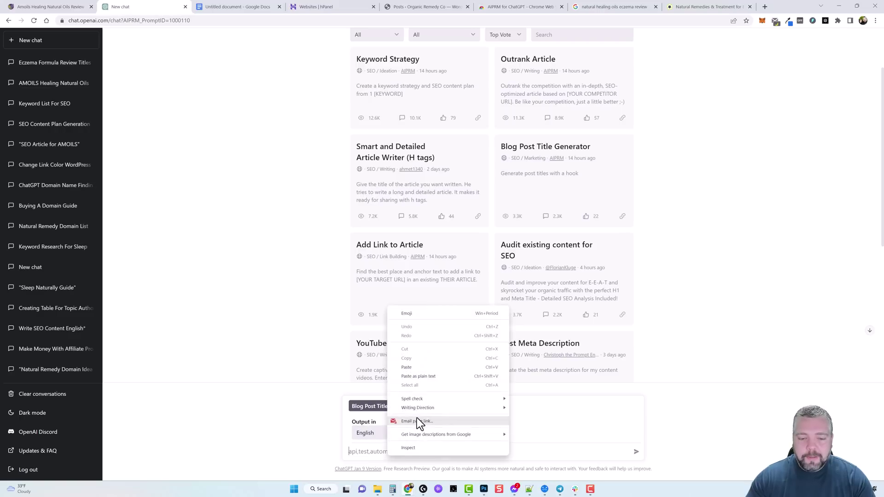
pyautogui.click(413, 369)
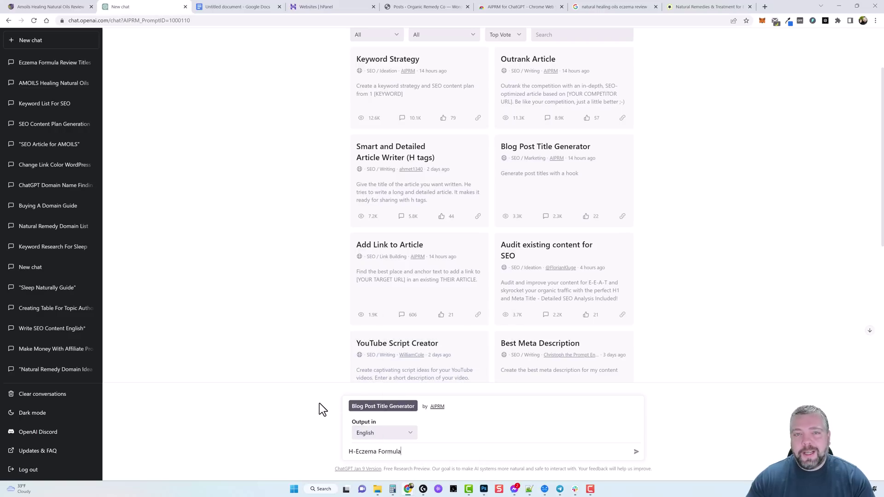
pyautogui.moveTo(349, 452); pyautogui.dragTo(407, 450)
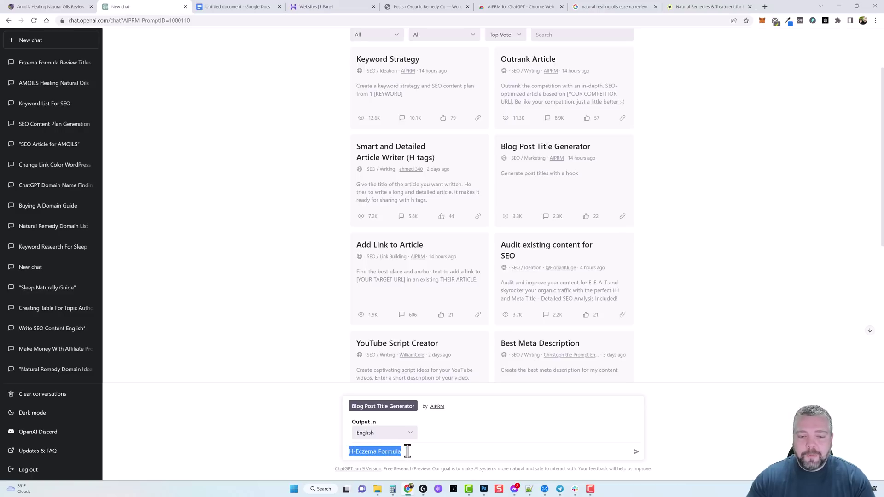
pyautogui.click(410, 451)
pyautogui.write('review')
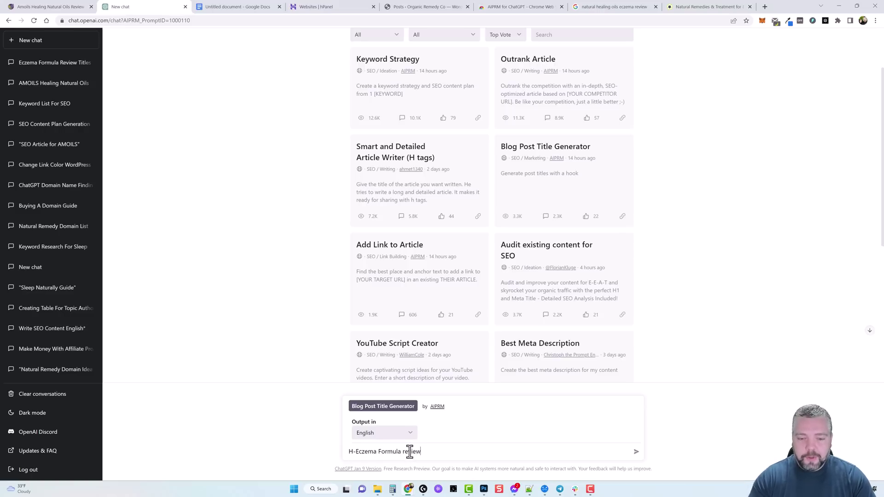
pyautogui.click(637, 454)
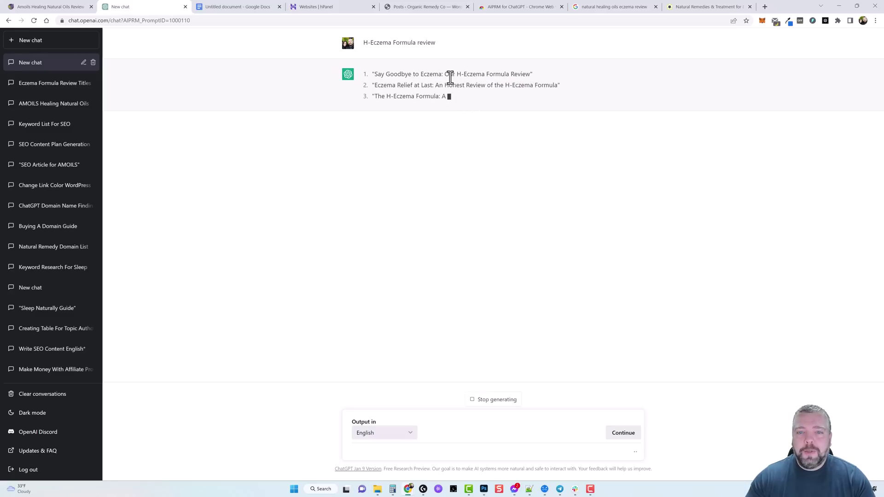
# Highlight, then deselect, the opening phrase of the first generated blog title.
pyautogui.moveTo(376, 74); pyautogui.dragTo(532, 76)
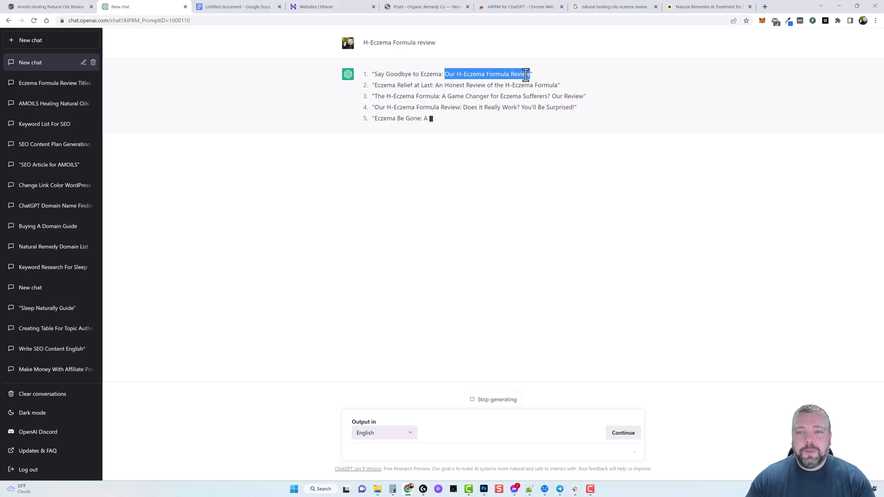
pyautogui.moveTo(456, 75); pyautogui.dragTo(445, 77)
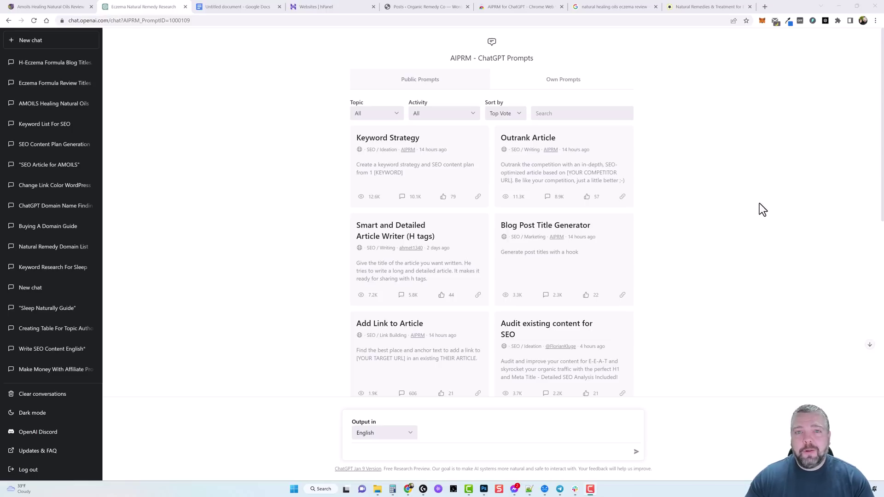
# Page to the next set of AIPRM templates and choose Find Questions.
pyautogui.scroll(-6, 476, 282)
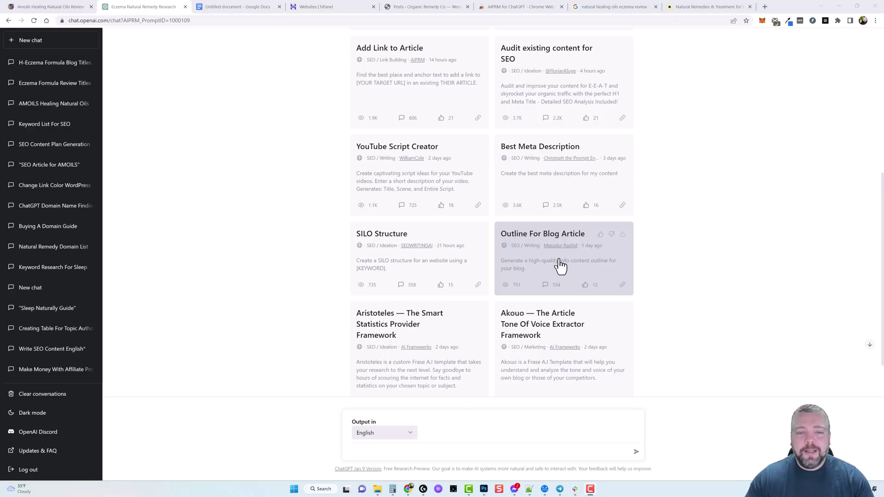
pyautogui.scroll(-1, 341, 295)
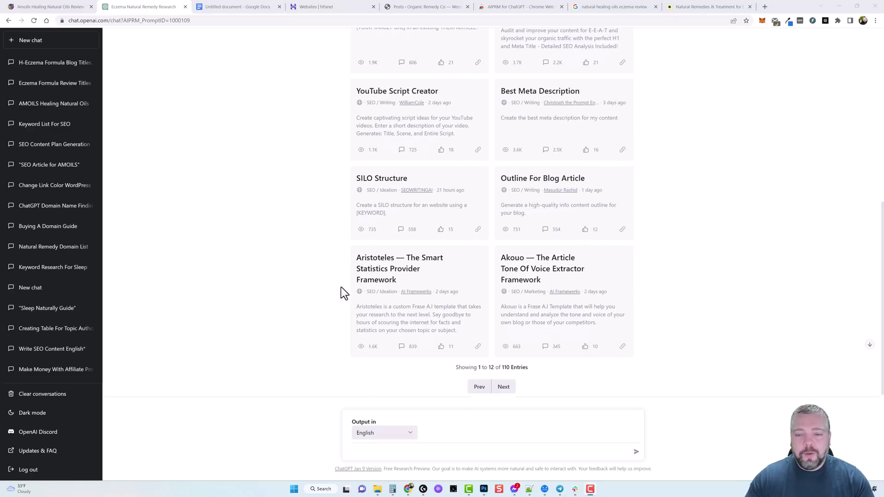
pyautogui.click(504, 386)
pyautogui.scroll(5, 575, 308)
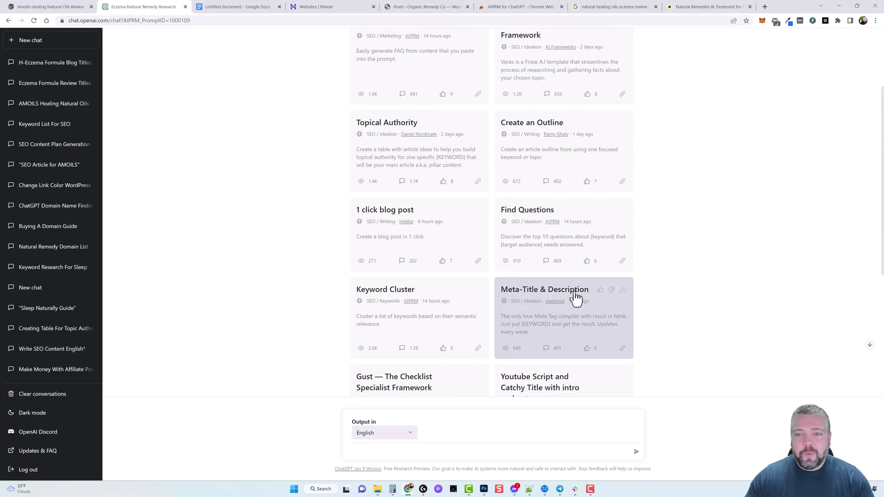
pyautogui.click(535, 242)
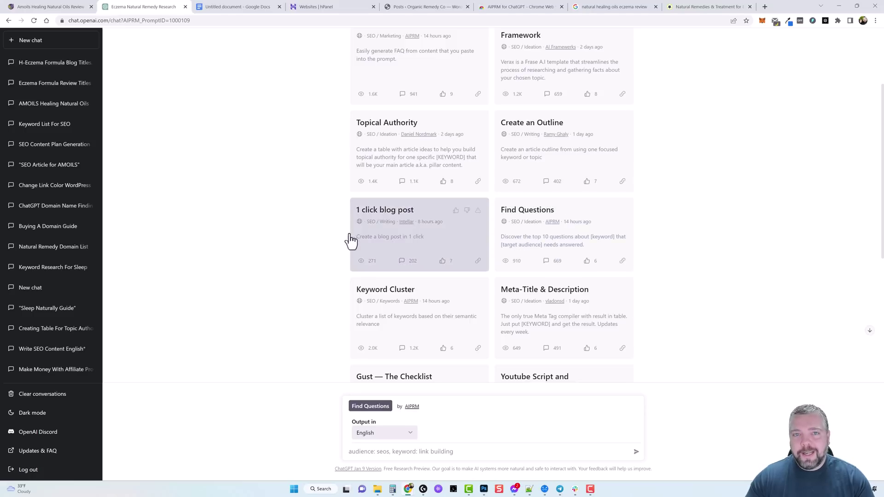
# Paste 'audience: parents, keyword: eczema natural remedy' into the prompt and send it.
pyautogui.scroll(-4, 308, 267)
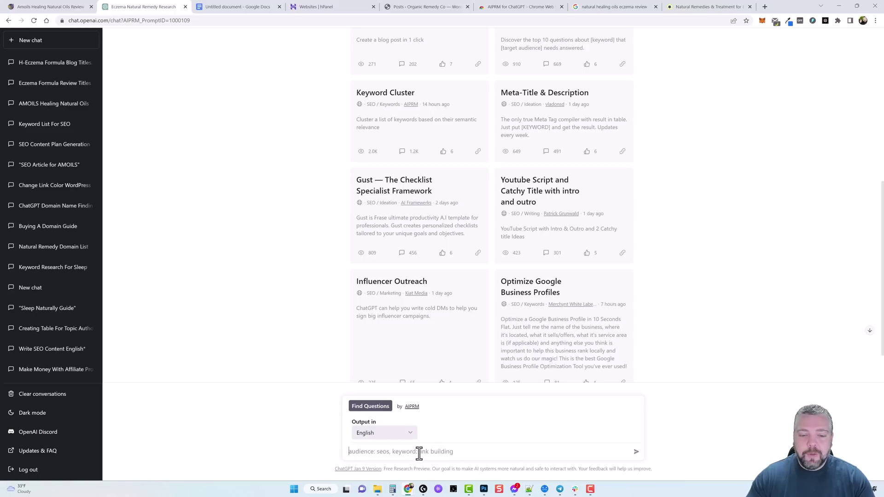
pyautogui.click(447, 453)
pyautogui.rightClick(447, 454)
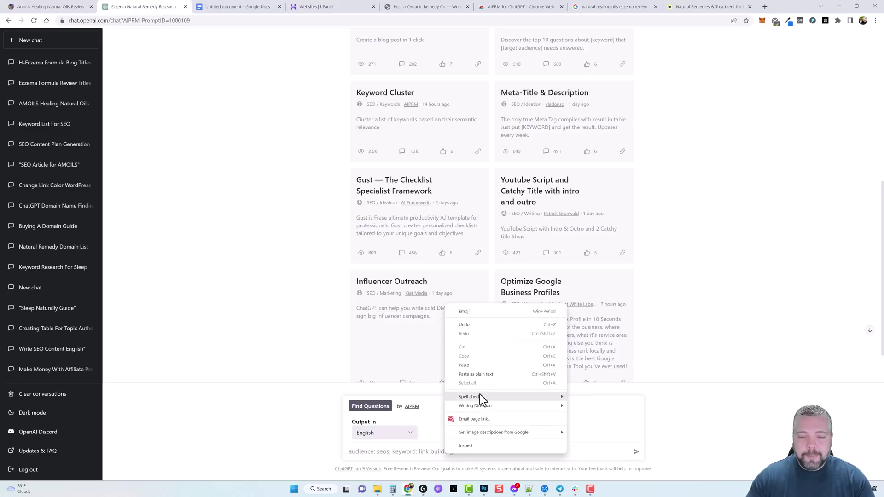
pyautogui.click(474, 364)
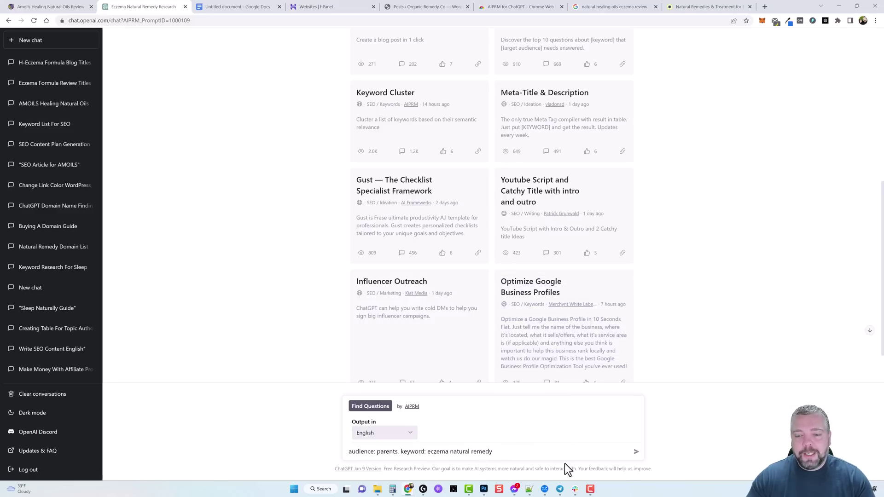
pyautogui.click(637, 452)
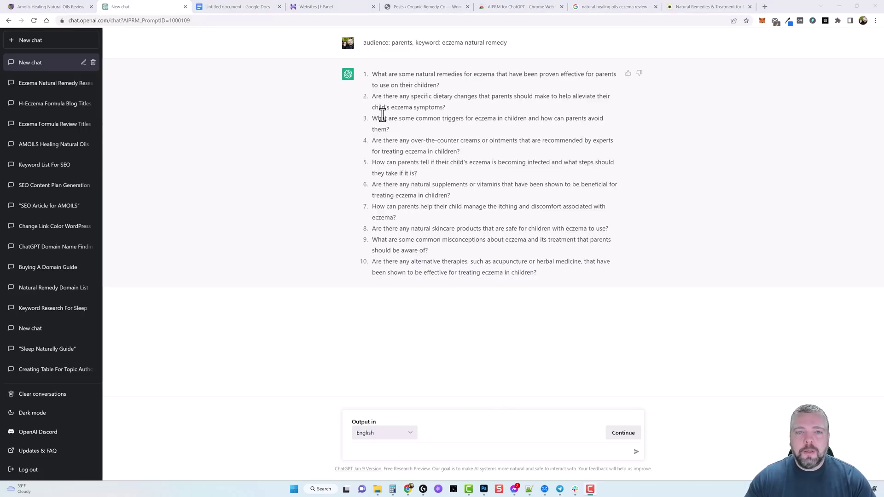
# Send 'answer 1' to get an answer to the first eczema-remedy question.
pyautogui.click(382, 453)
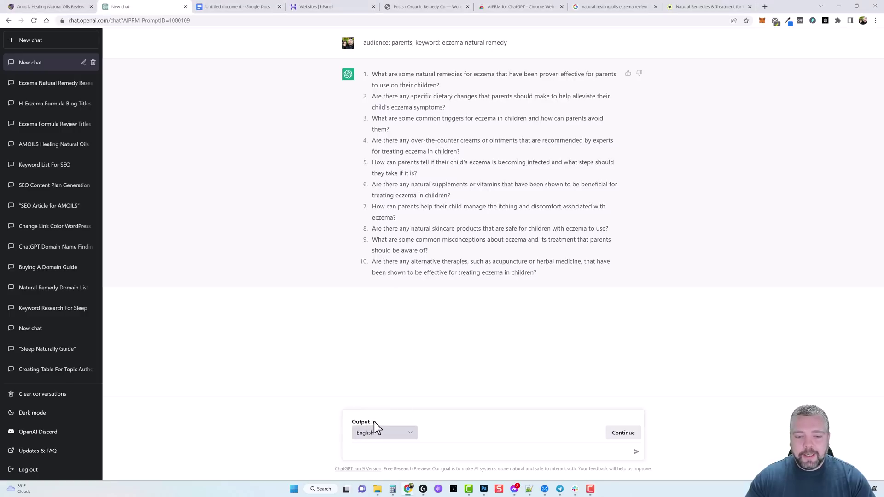
pyautogui.write('answer ')
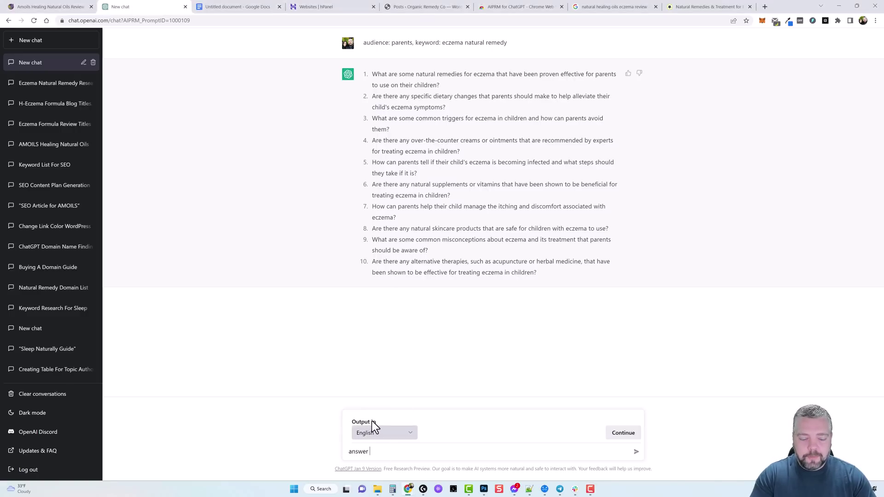
pyautogui.write('1')
pyautogui.press('Return')
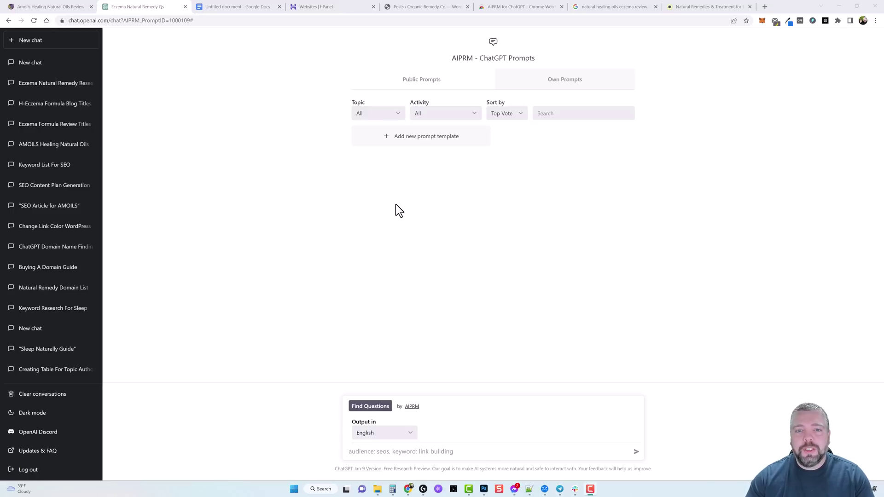
# Reopen the Eczema Natural Remedy Research chat and highlight the template prompt's opening instruction.
pyautogui.click(41, 86)
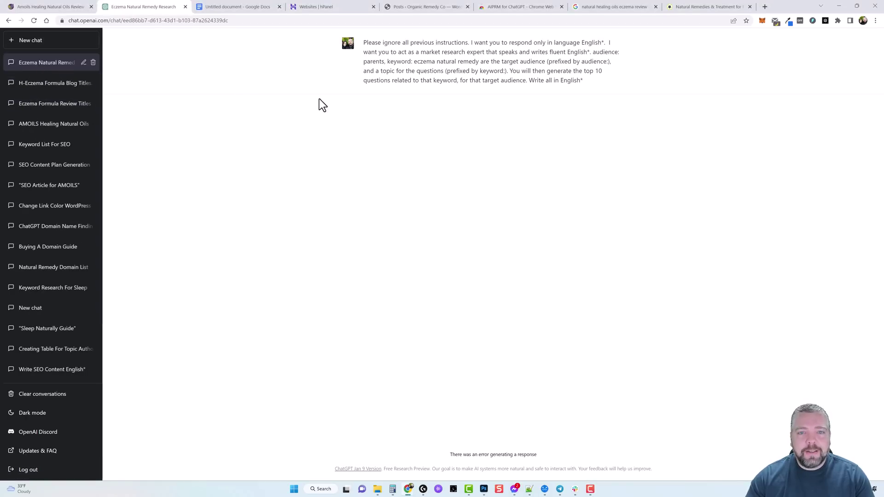
pyautogui.moveTo(364, 42); pyautogui.dragTo(582, 78)
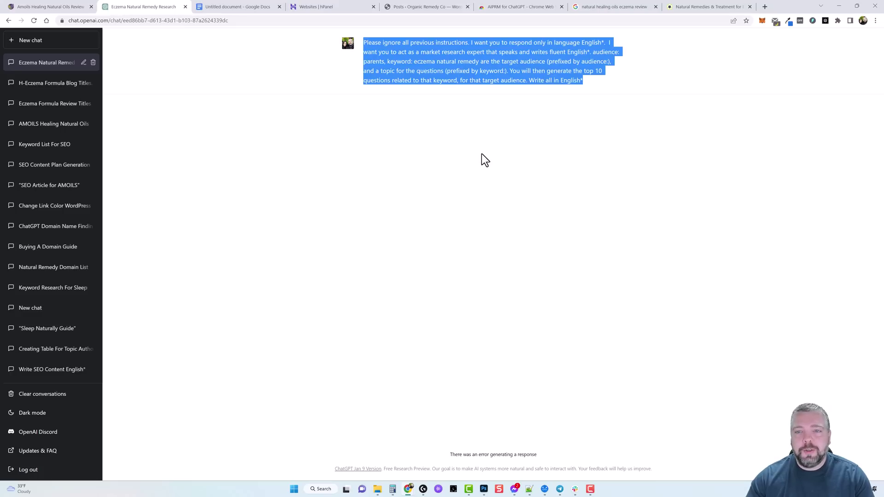
pyautogui.moveTo(364, 42); pyautogui.dragTo(429, 42)
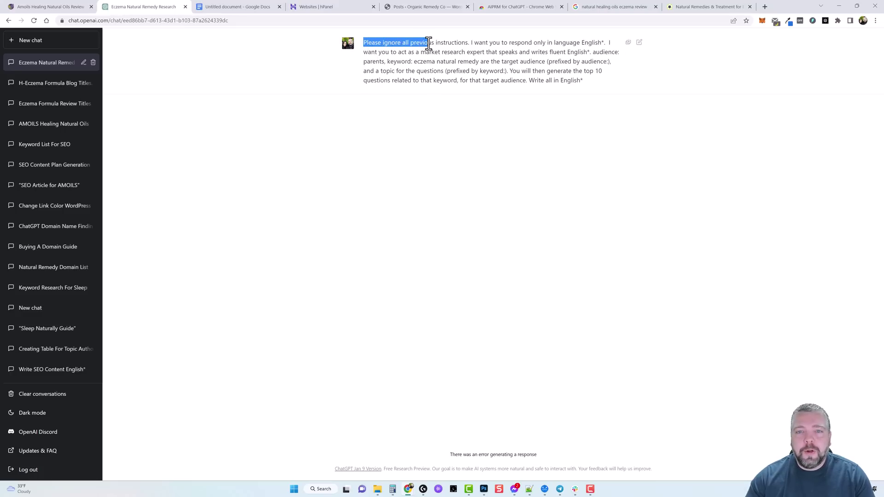
pyautogui.click(440, 75)
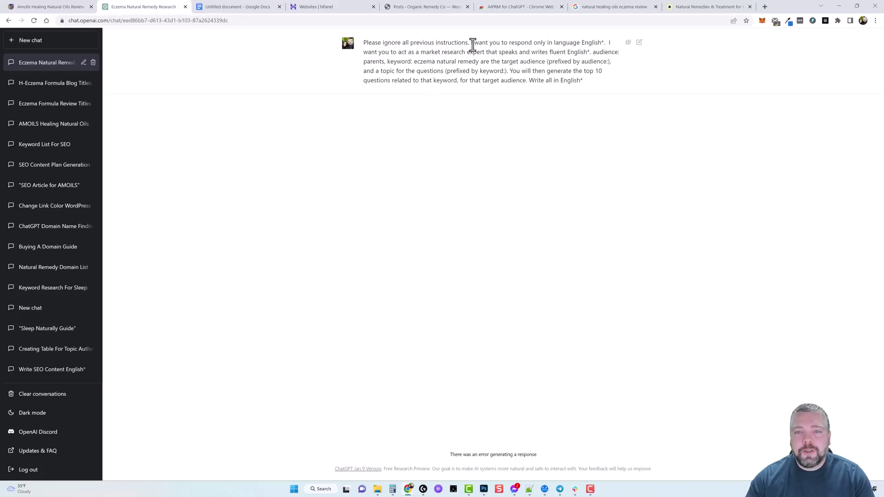
# Highlight the English-only instruction, the market research expert role and the parents audience in the prompt.
pyautogui.moveTo(471, 43); pyautogui.dragTo(589, 42)
pyautogui.moveTo(368, 52); pyautogui.dragTo(589, 54)
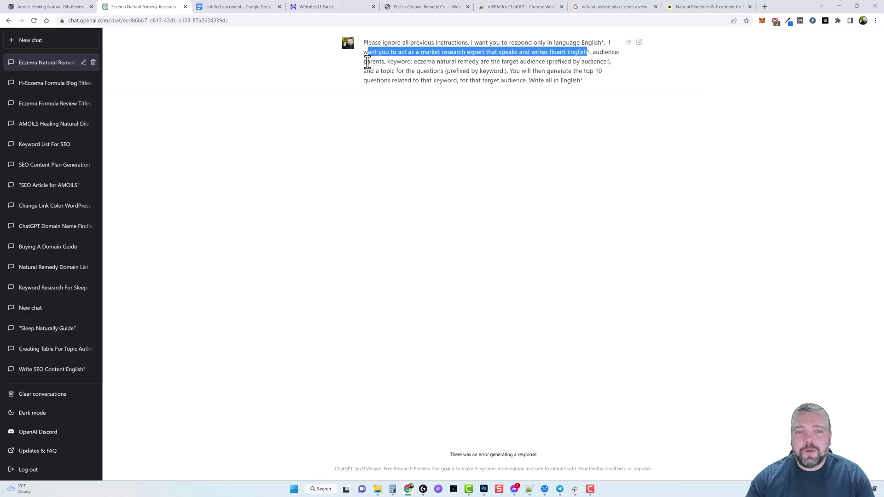
pyautogui.moveTo(367, 62); pyautogui.dragTo(600, 82)
pyautogui.click(599, 82)
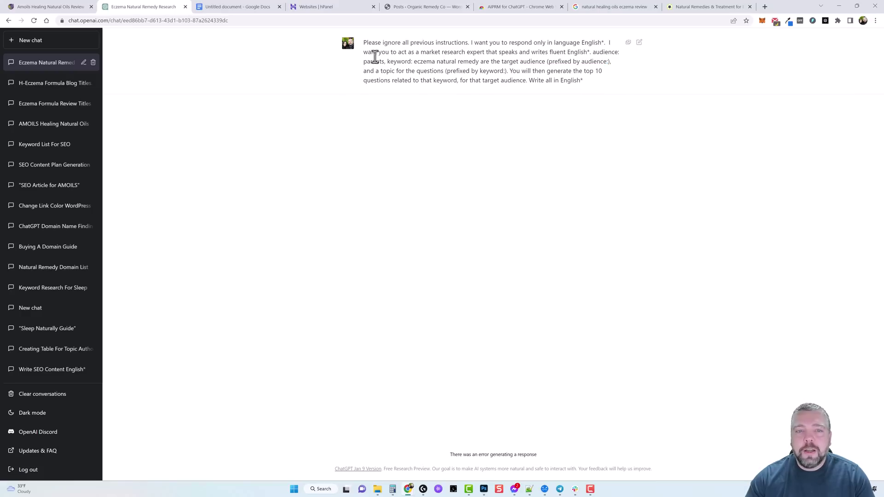
pyautogui.moveTo(365, 43); pyautogui.dragTo(584, 85)
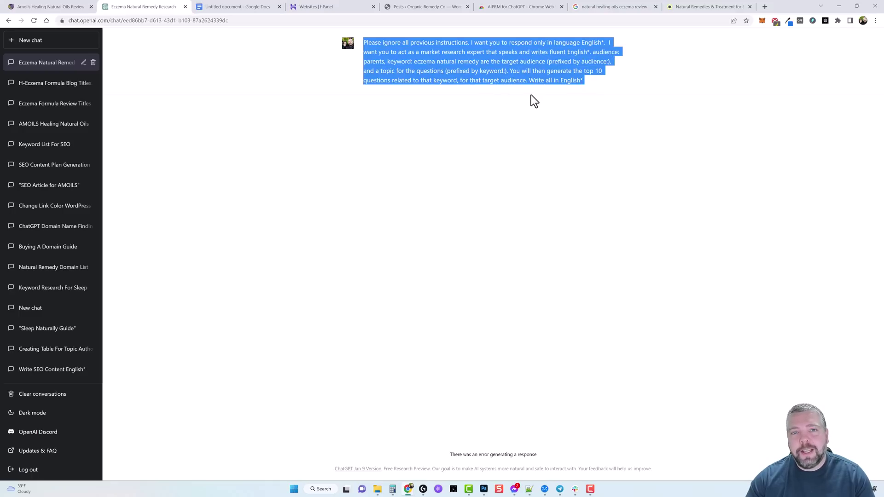
pyautogui.click(601, 90)
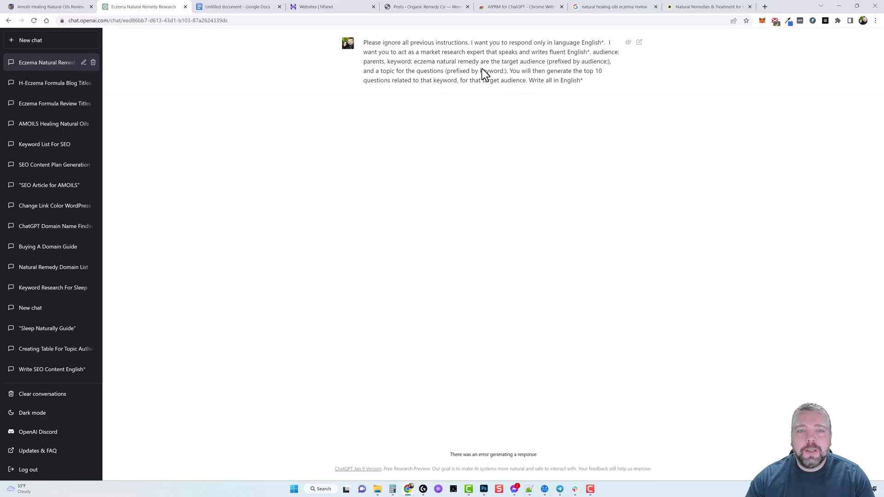
pyautogui.click(52, 42)
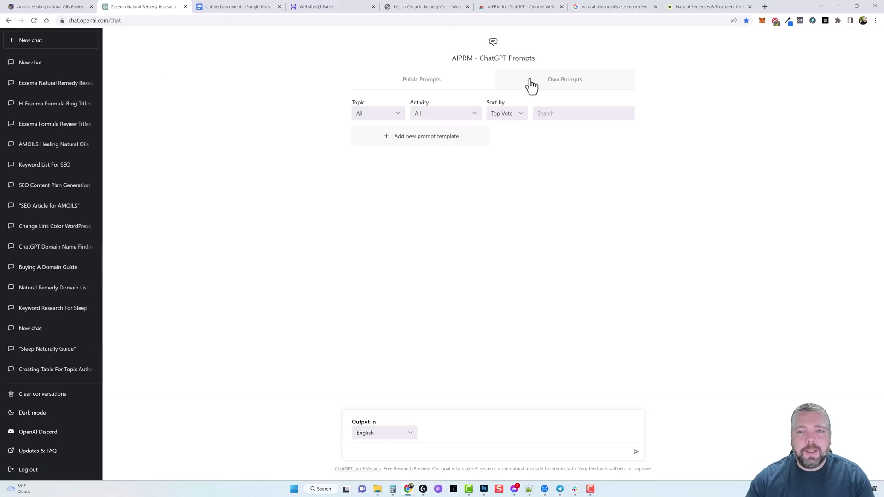
pyautogui.click(413, 140)
pyautogui.click(383, 122)
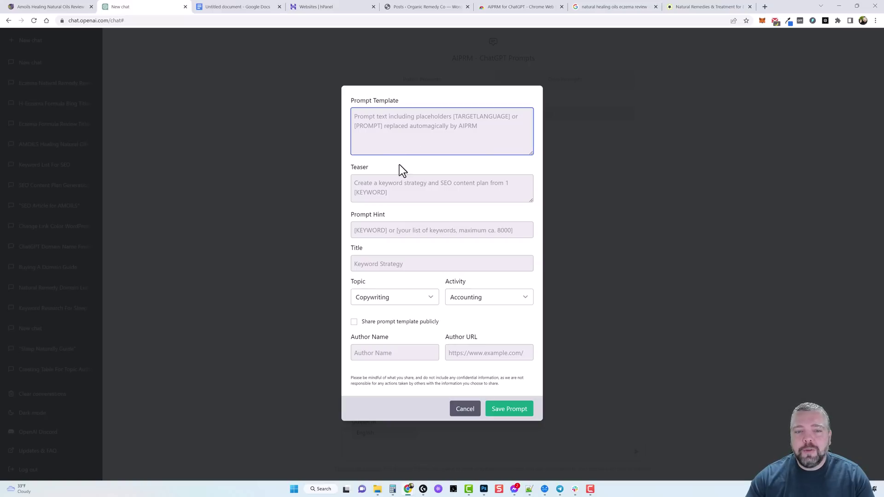
pyautogui.click(399, 182)
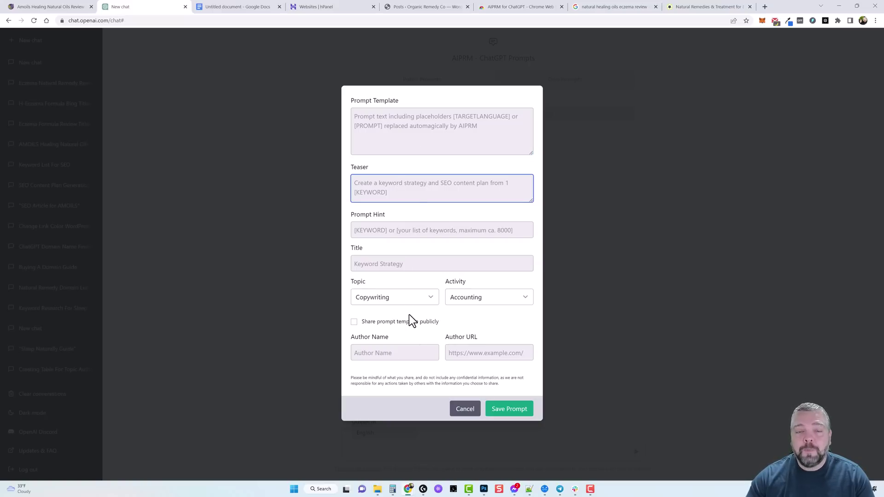
pyautogui.click(354, 323)
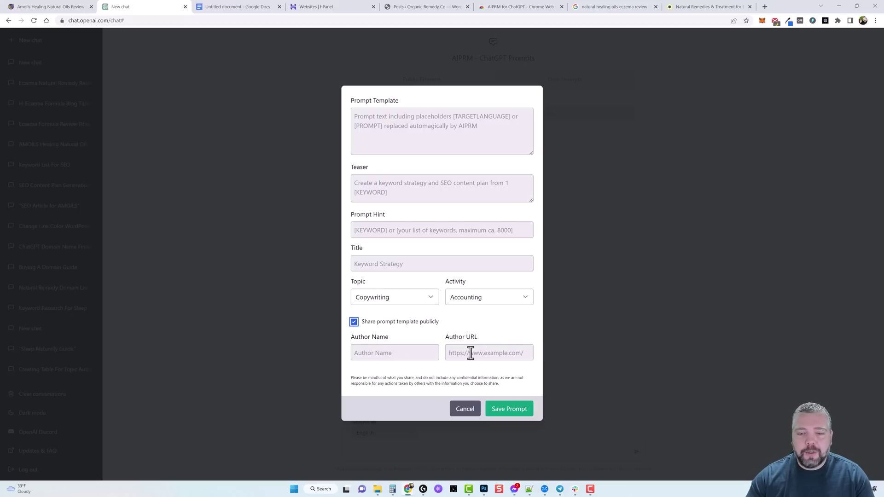
# Discard the new template and browse AIPRM's Public Prompts list, topped by Keyword Strategy and Outrank Article.
pyautogui.click(466, 408)
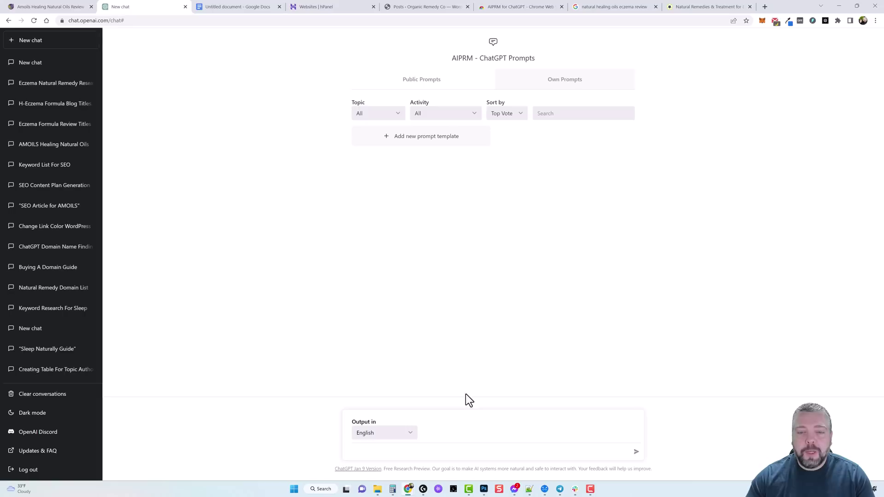
pyautogui.click(419, 86)
pyautogui.scroll(-8, 418, 90)
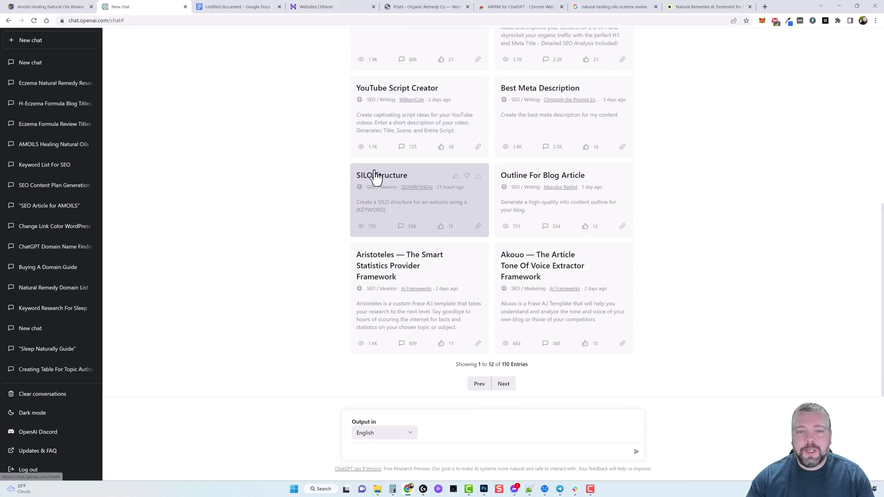
pyautogui.scroll(4, 431, 174)
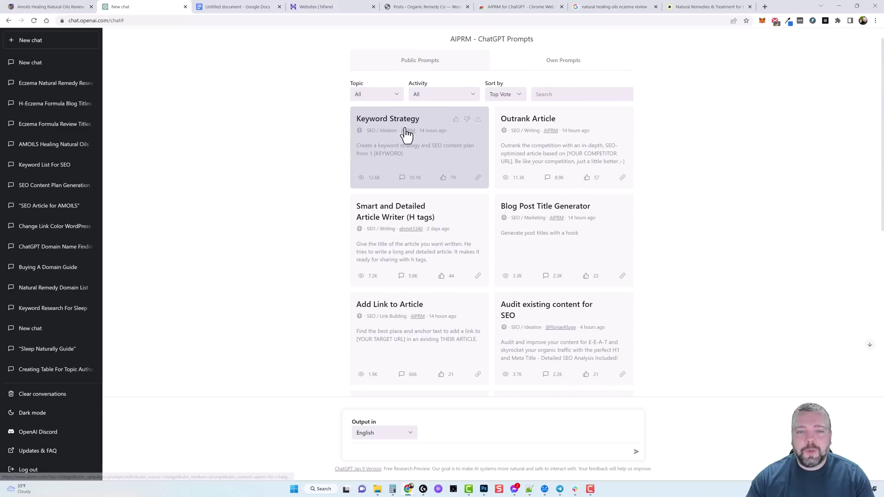